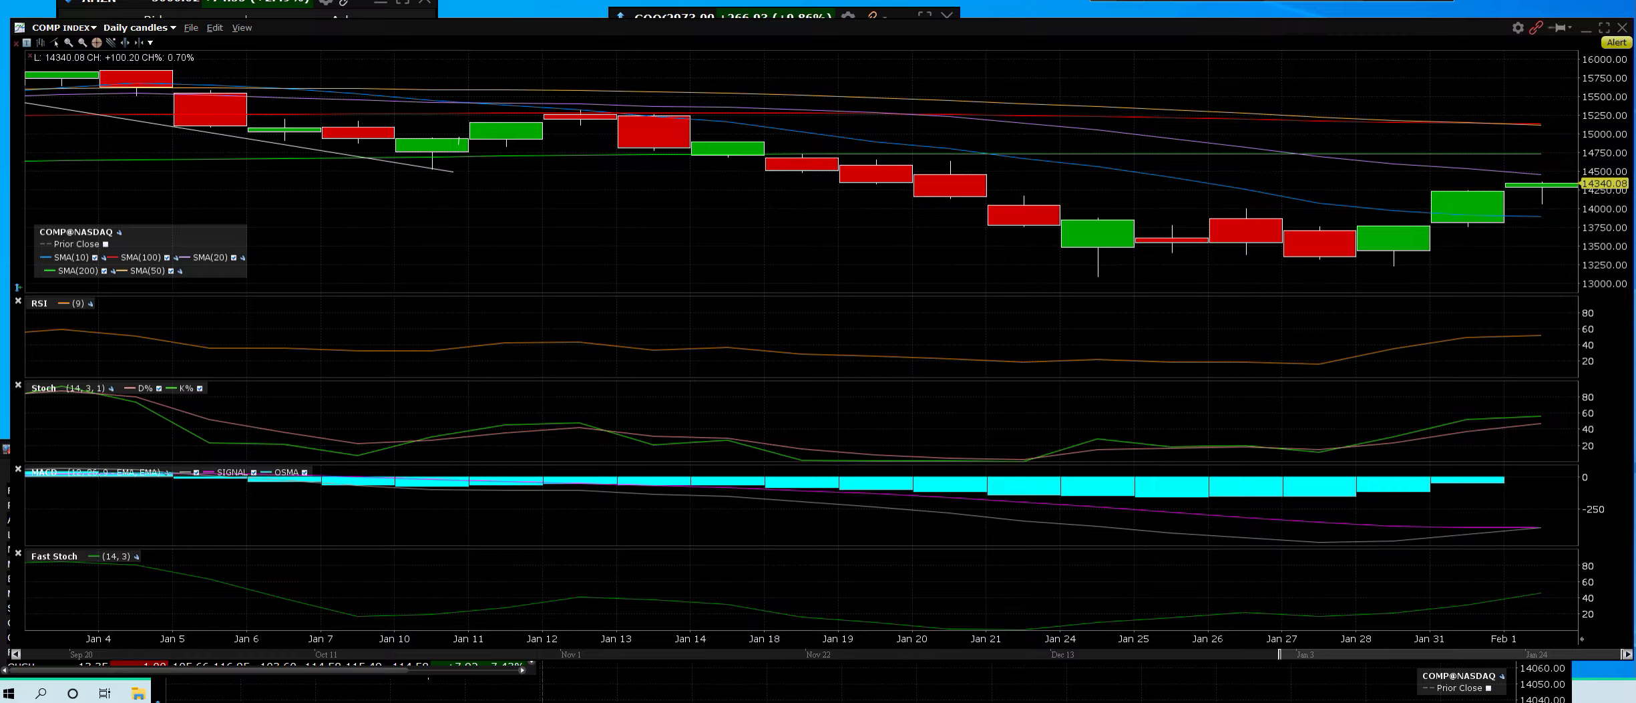
scroll(846, 217, down, 1)
scroll(846, 217, down, 1)
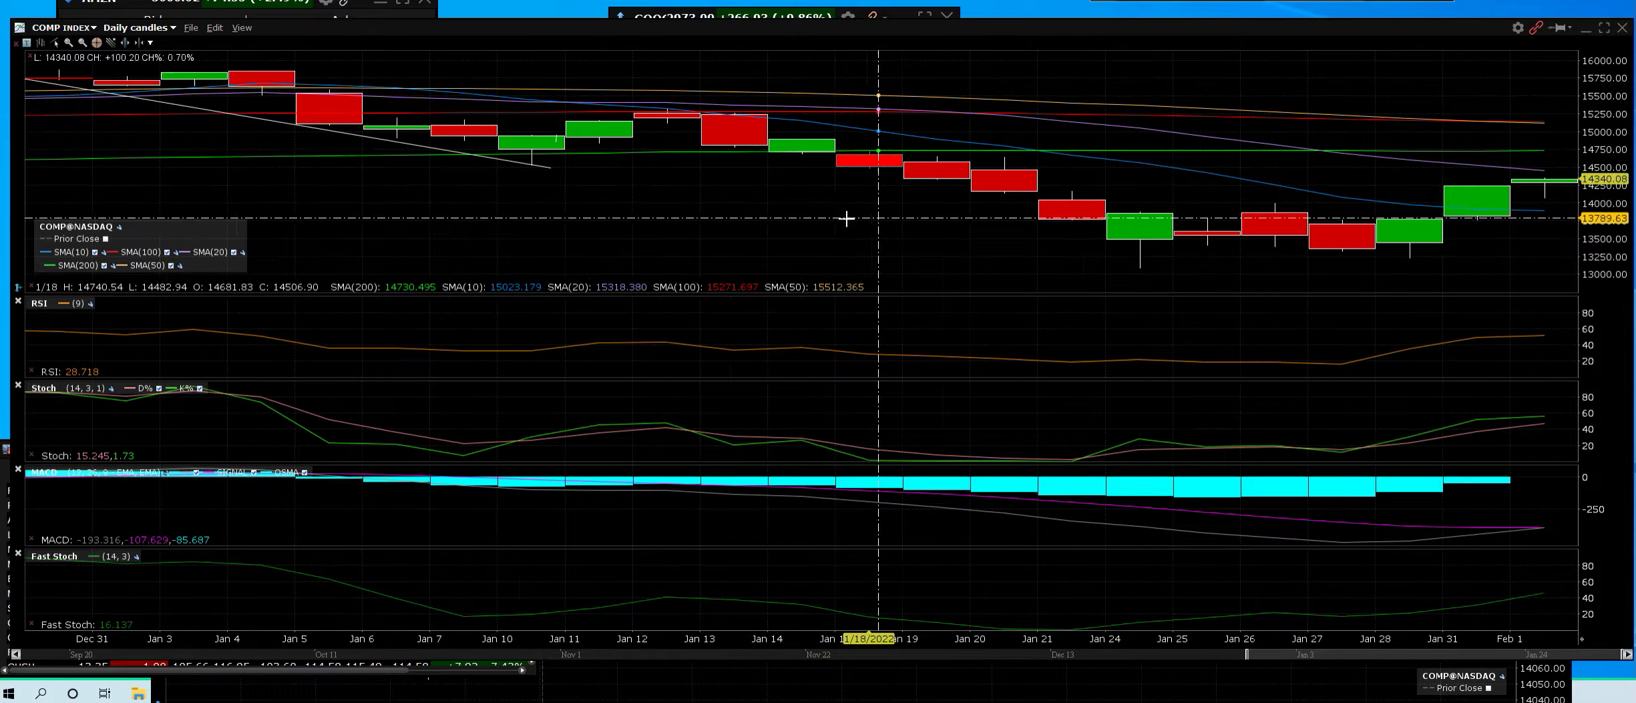
scroll(847, 218, down, 1)
scroll(819, 249, down, 1)
scroll(798, 271, down, 1)
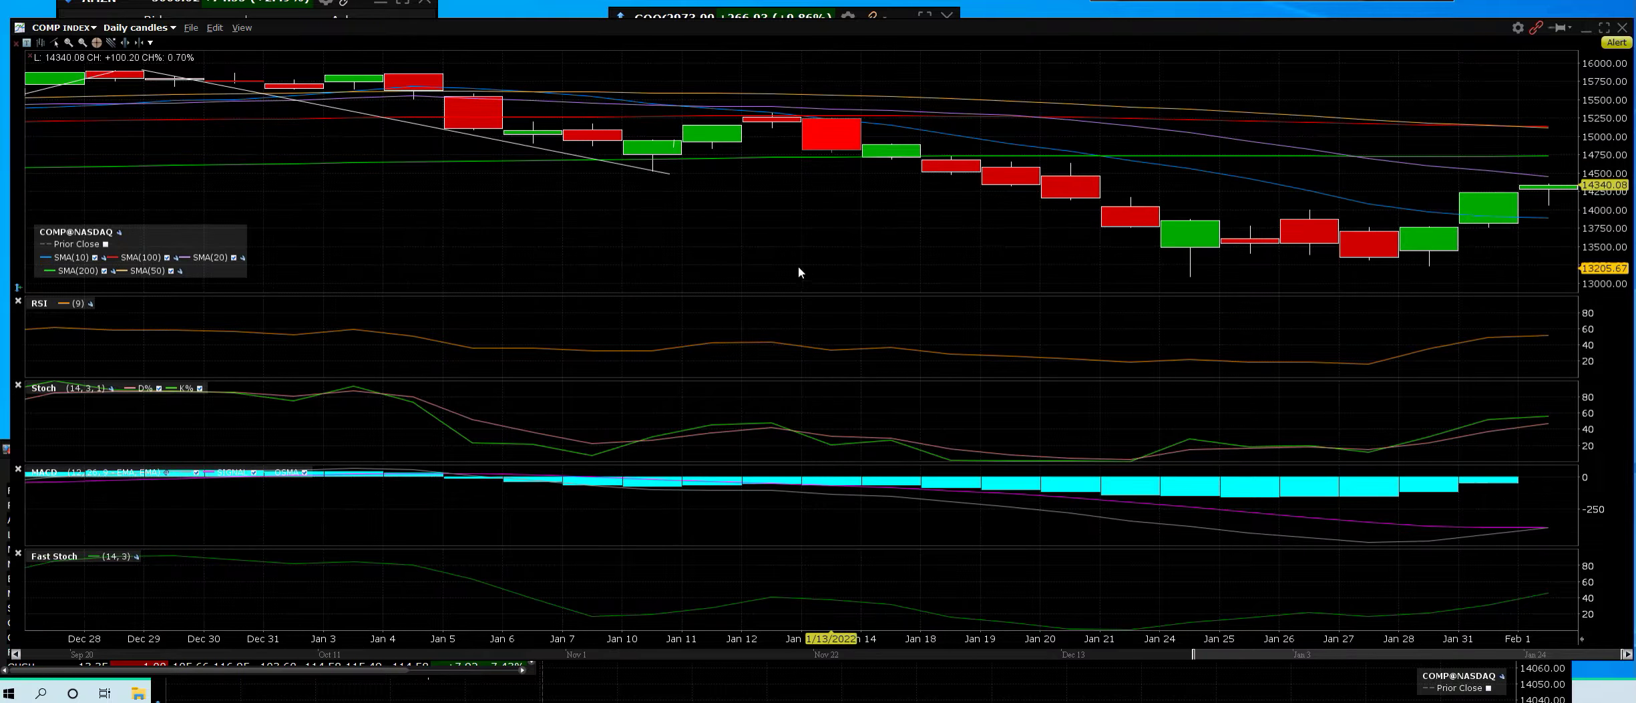
scroll(798, 270, up, 1)
scroll(819, 256, down, 1)
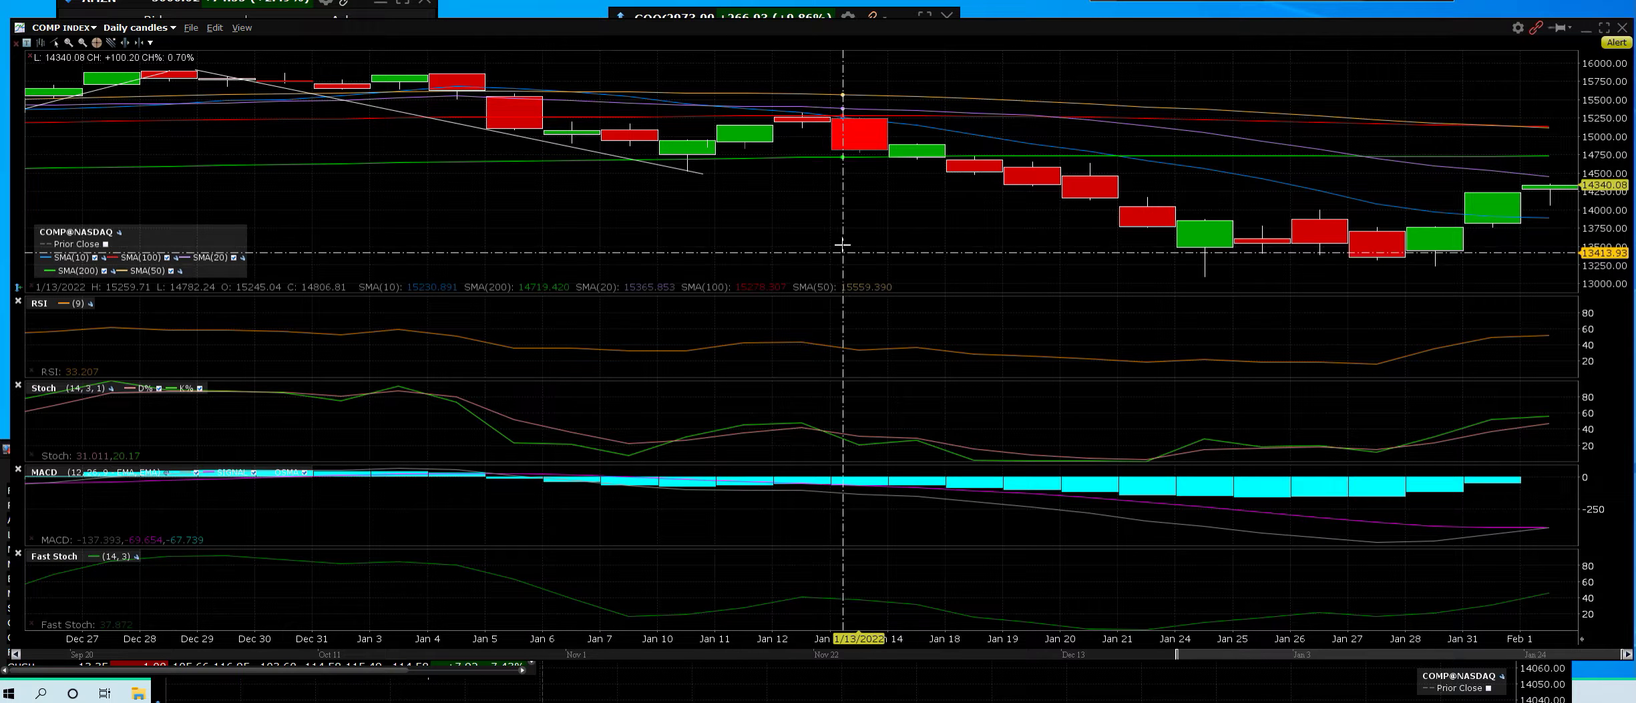